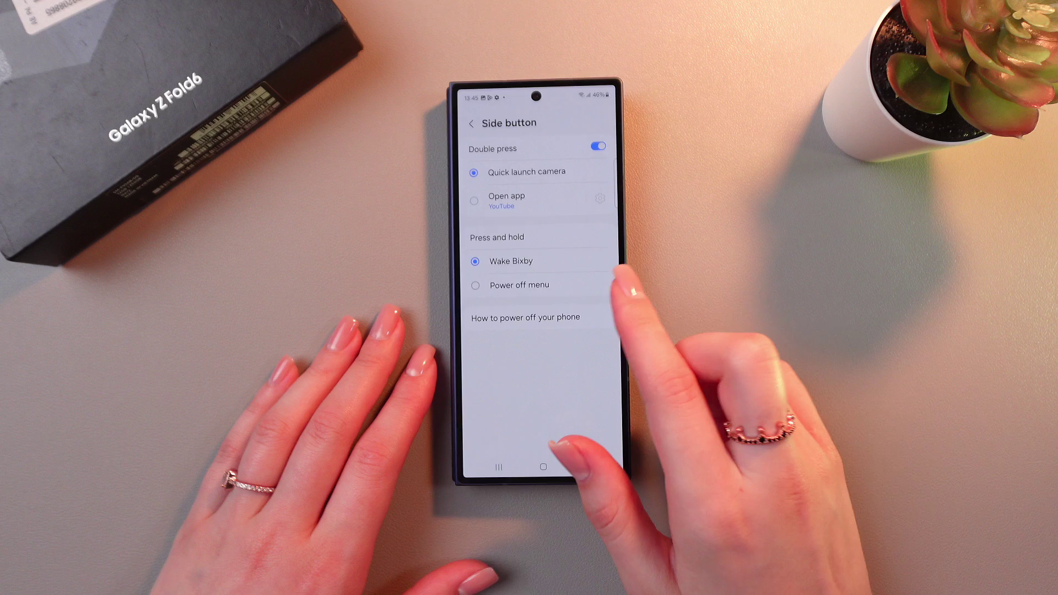
- Set side-button press and hold to Power off menu and test it
left_click(519, 285)
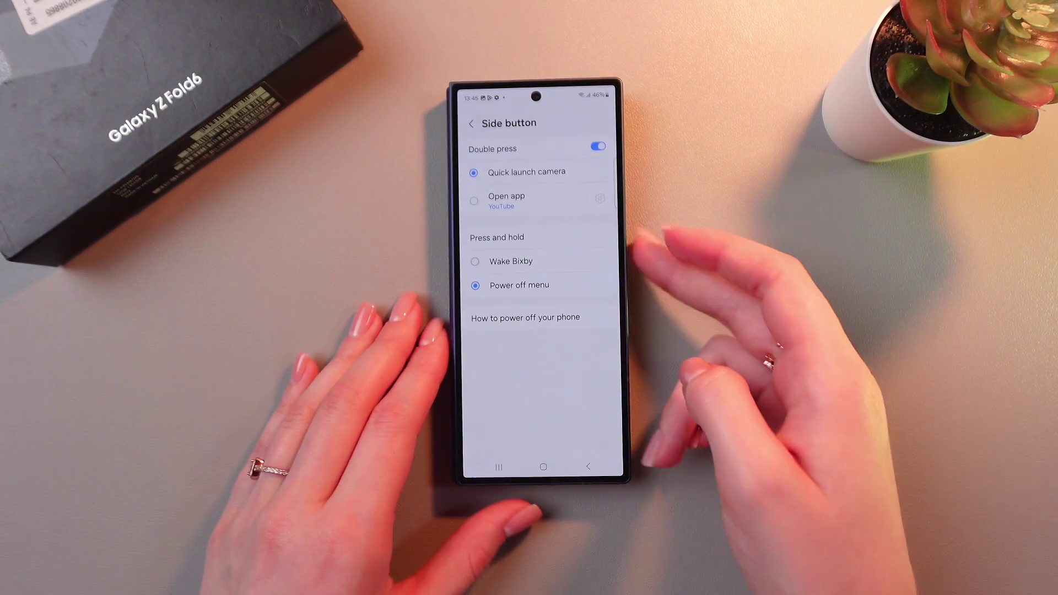
key("XF86AudioLowerVolume")
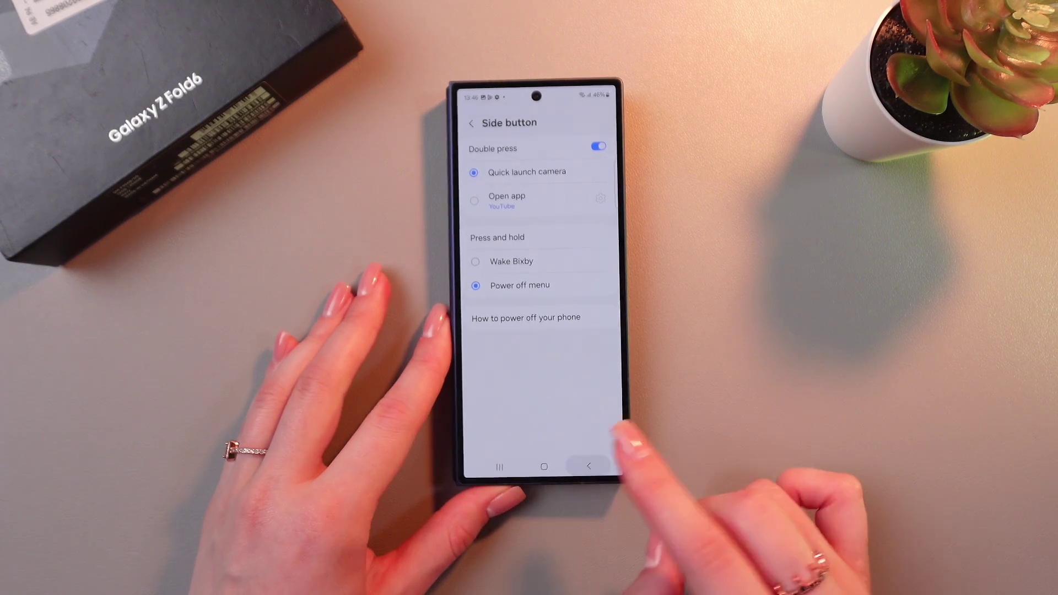
- Return to Settings and open Bixby Voice's app info from the Apps list
left_click(588, 465)
left_click_drag(537, 413, 537, 207)
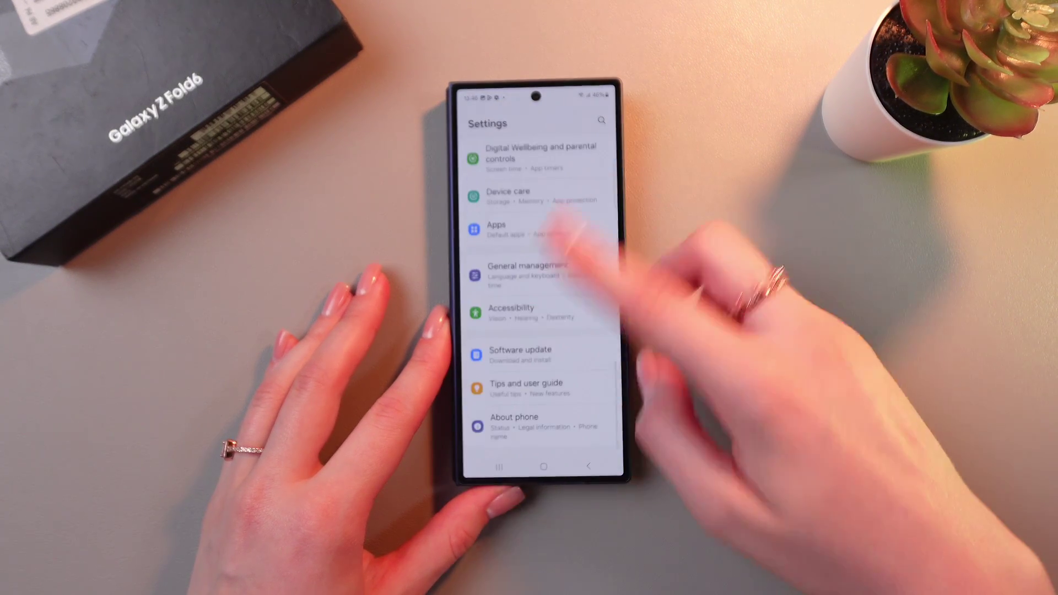
left_click(497, 307)
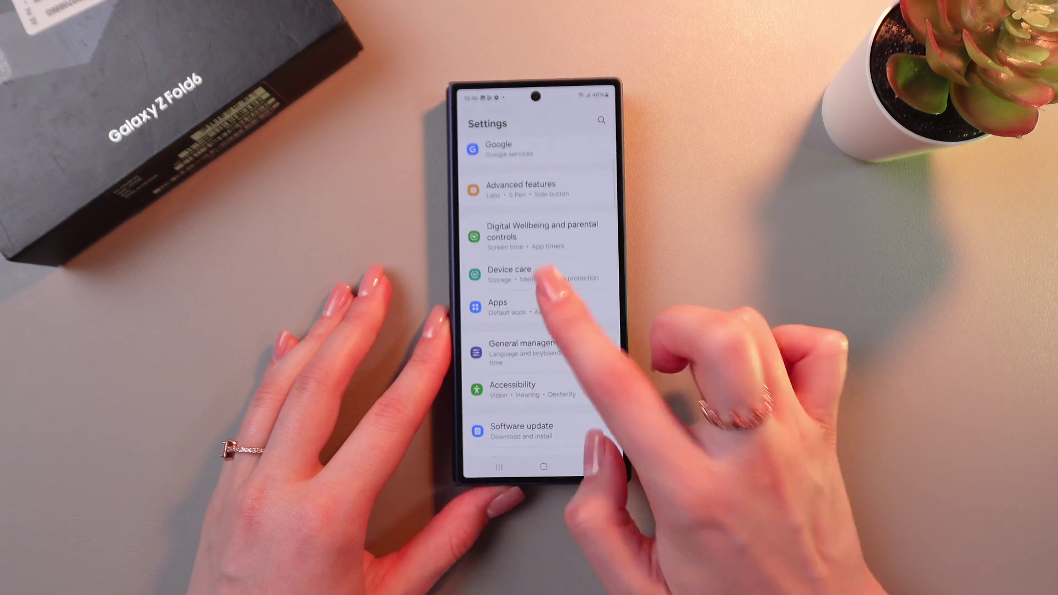
left_click_drag(546, 414, 545, 249)
mouse_move(571, 380)
left_mouse_down()
mouse_move(571, 249)
mouse_move(571, 282)
left_mouse_up()
left_click(530, 344)
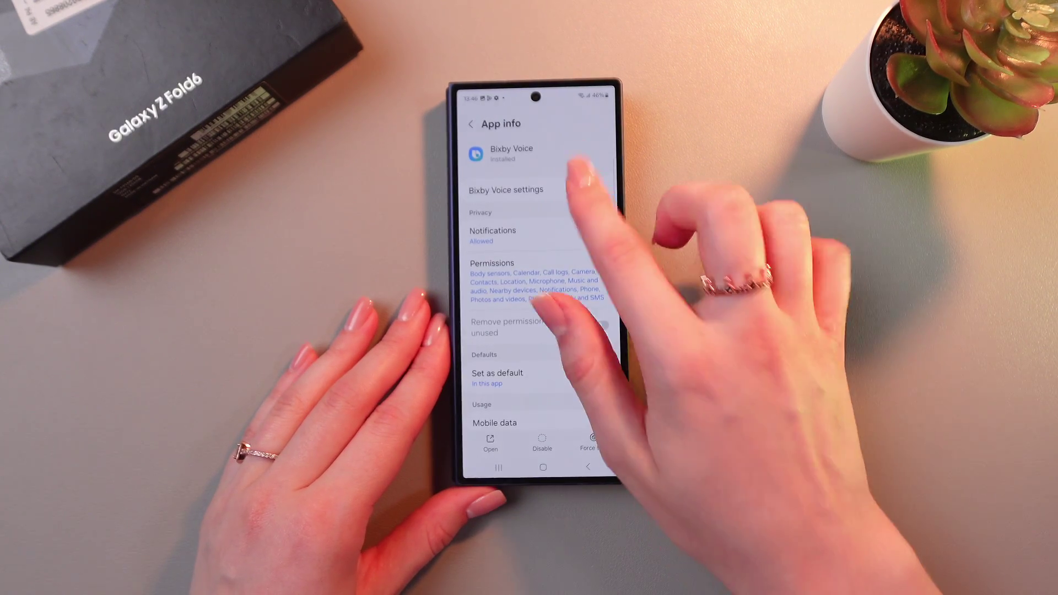
- Turn Bixby voice wake-up on, then back off, and return to Bixby settings
left_click(530, 189)
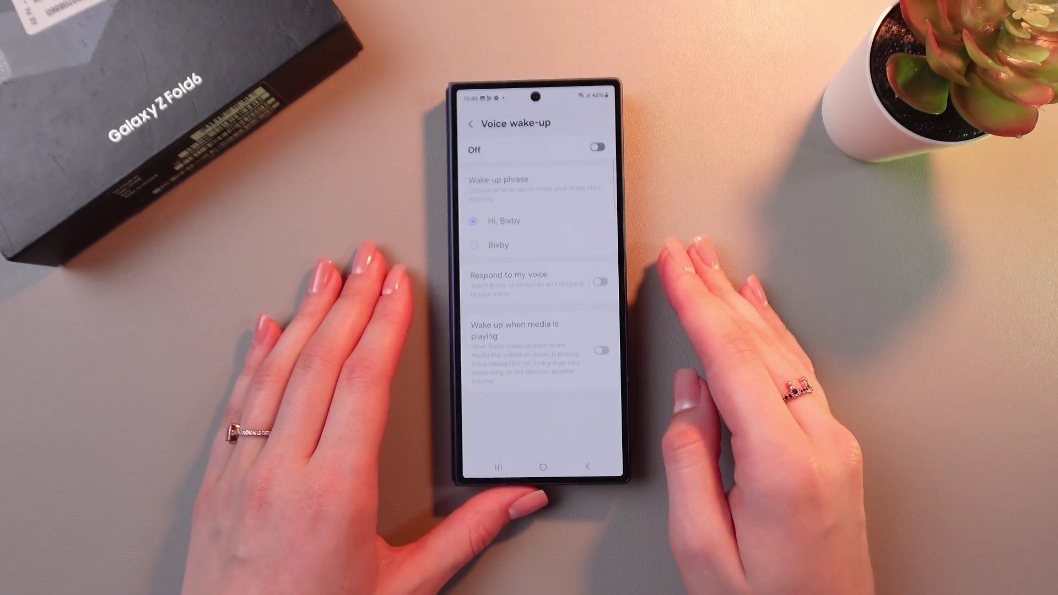
left_click(597, 148)
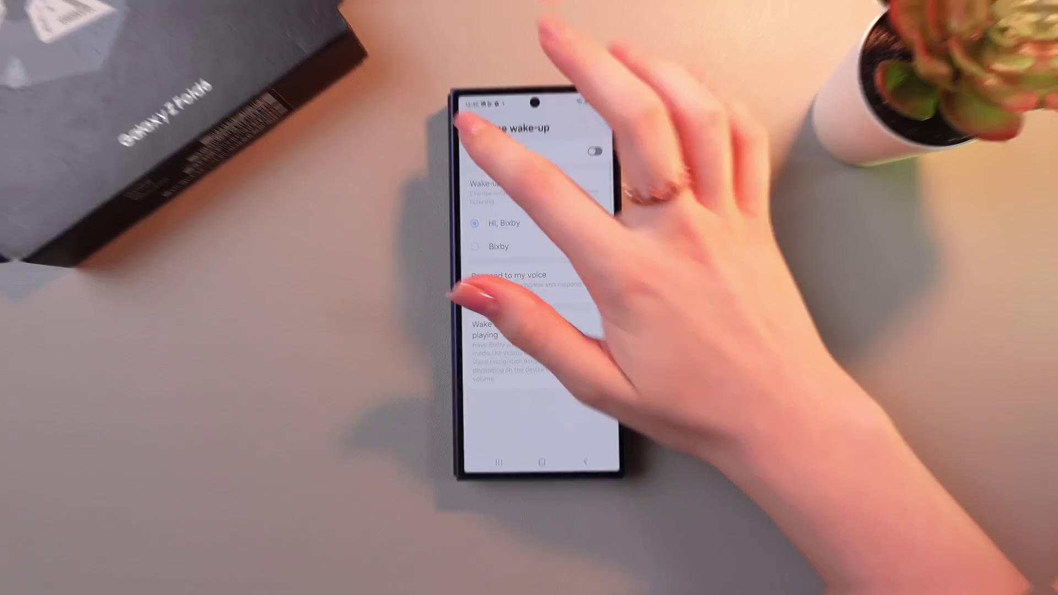
left_click(596, 147)
left_click(470, 130)
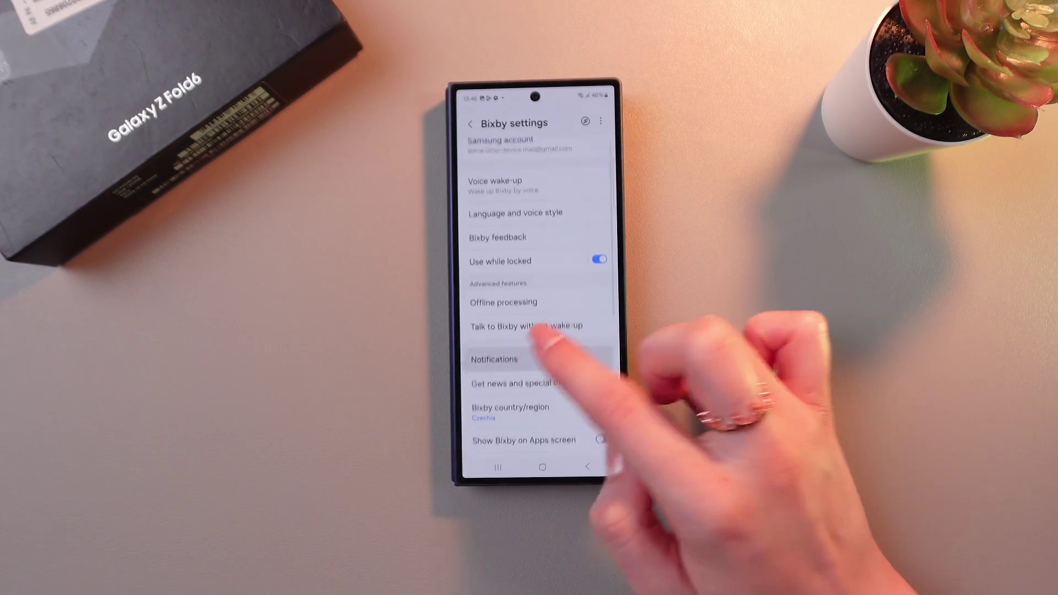
- Try enabling Talk to Bixby without wake-up, cancel its download, and go back
left_click(527, 332)
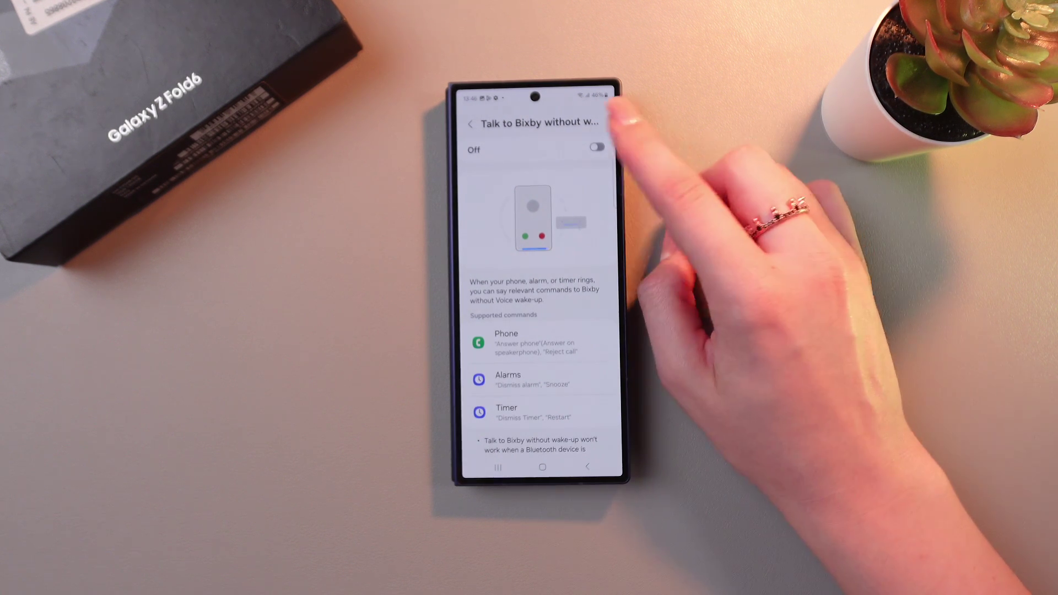
left_click(596, 147)
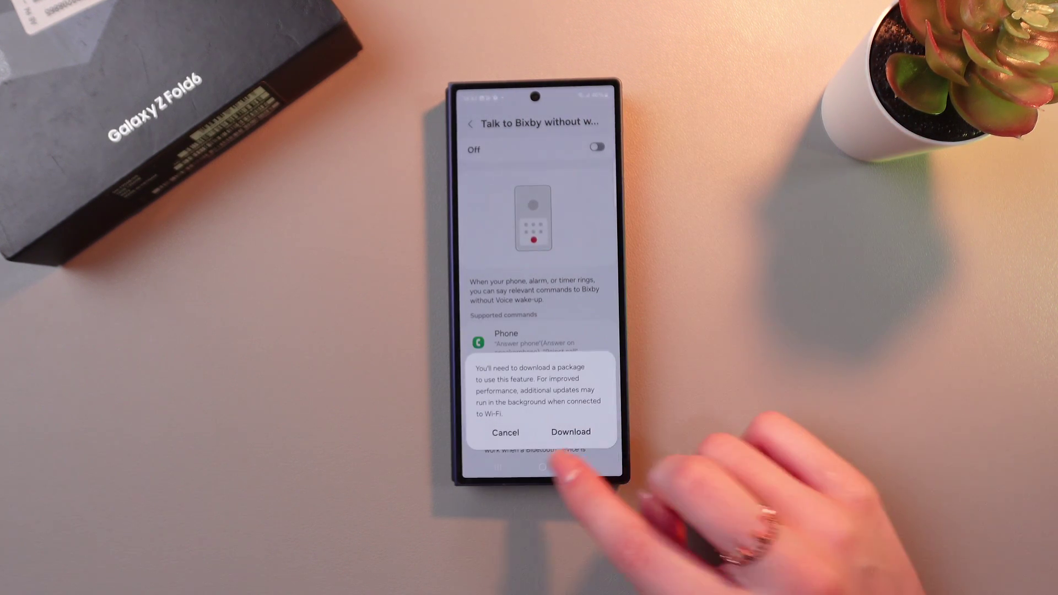
left_click(506, 431)
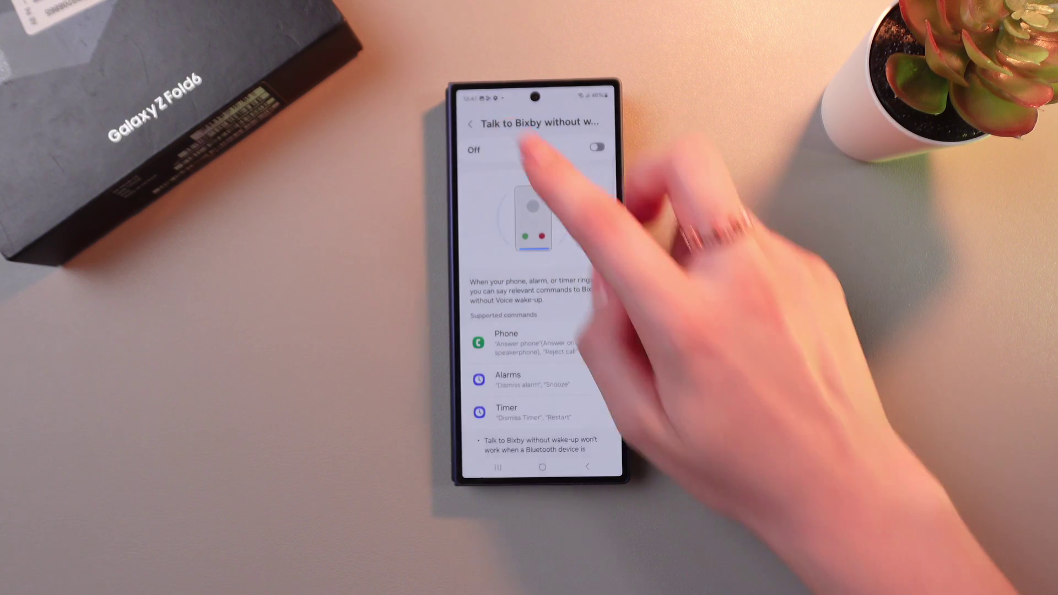
left_click(471, 122)
scroll(563, 314, "down", 5)
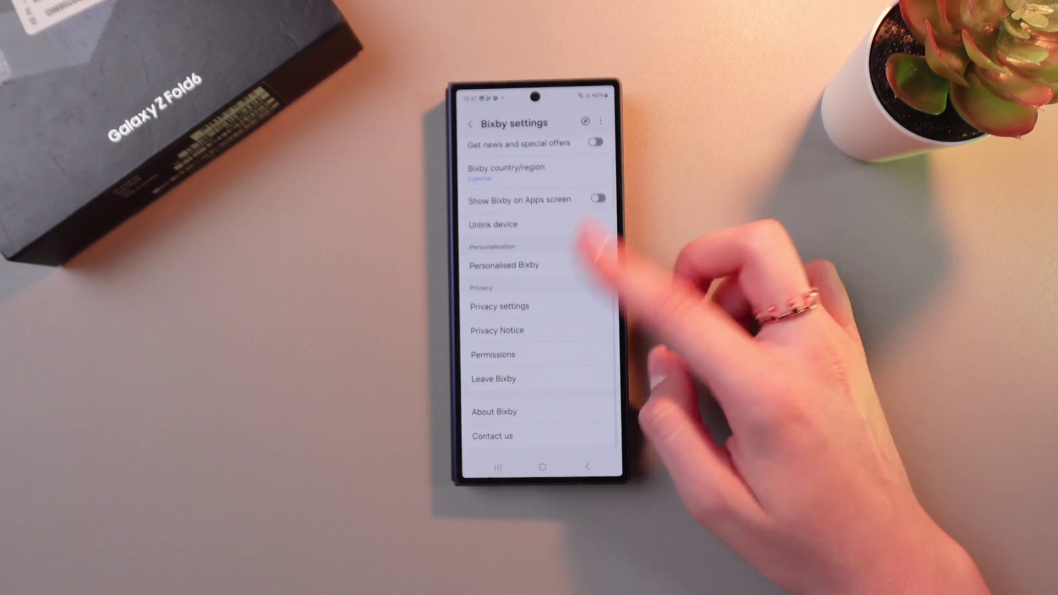
scroll(562, 248, "up", 6)
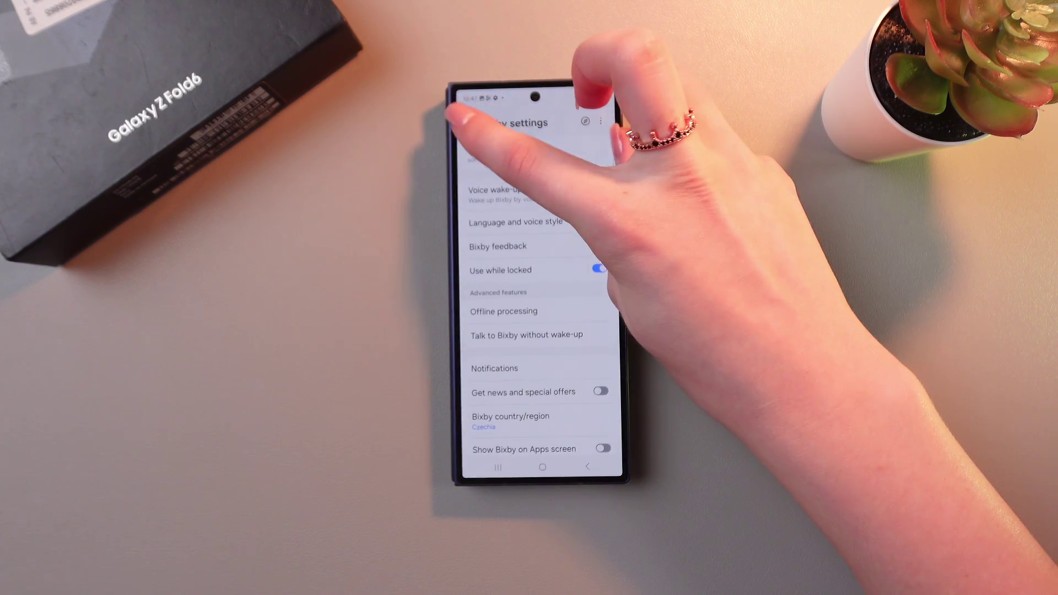
- Disable the Bixby Voice app from its App info page, then re-enable it
left_click(496, 116)
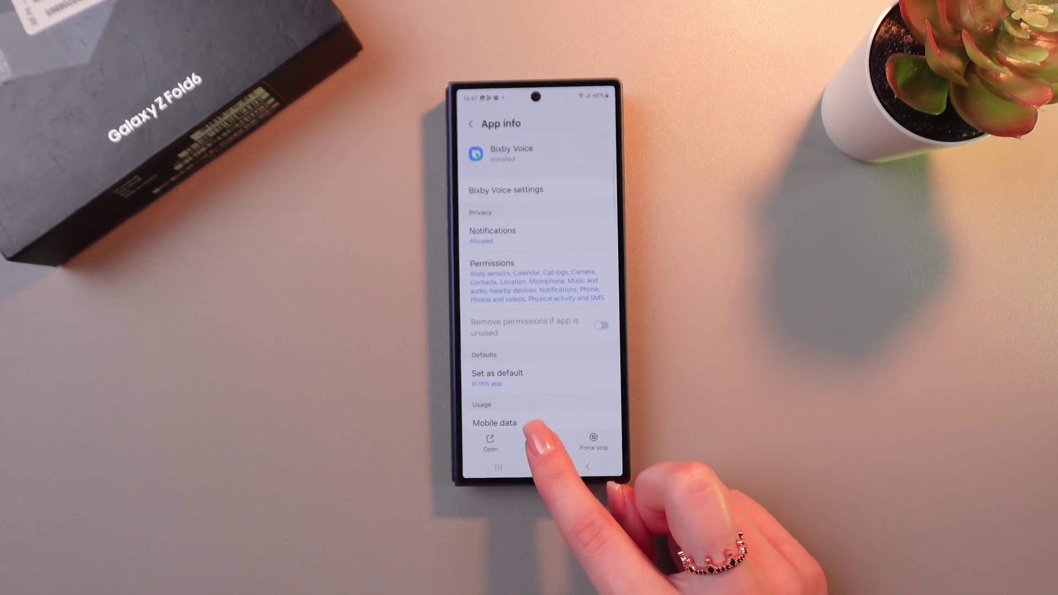
left_click(541, 443)
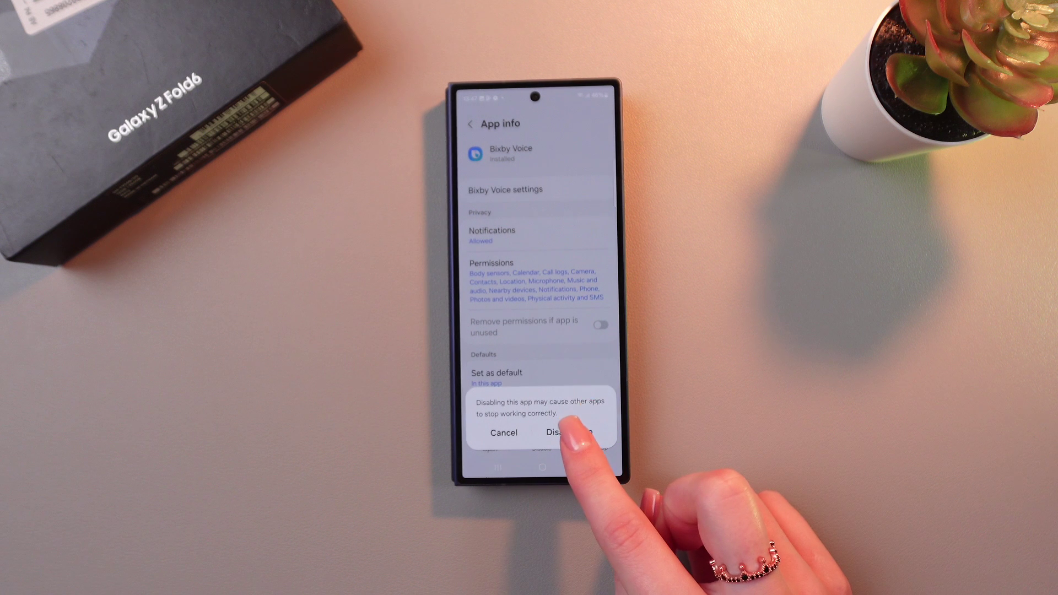
left_click(575, 432)
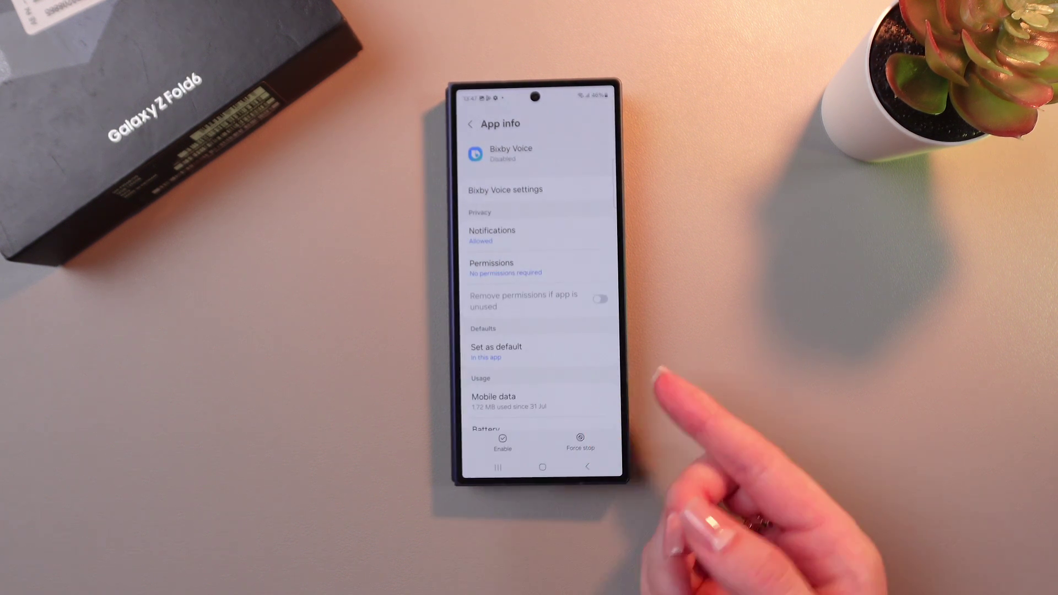
left_click(506, 442)
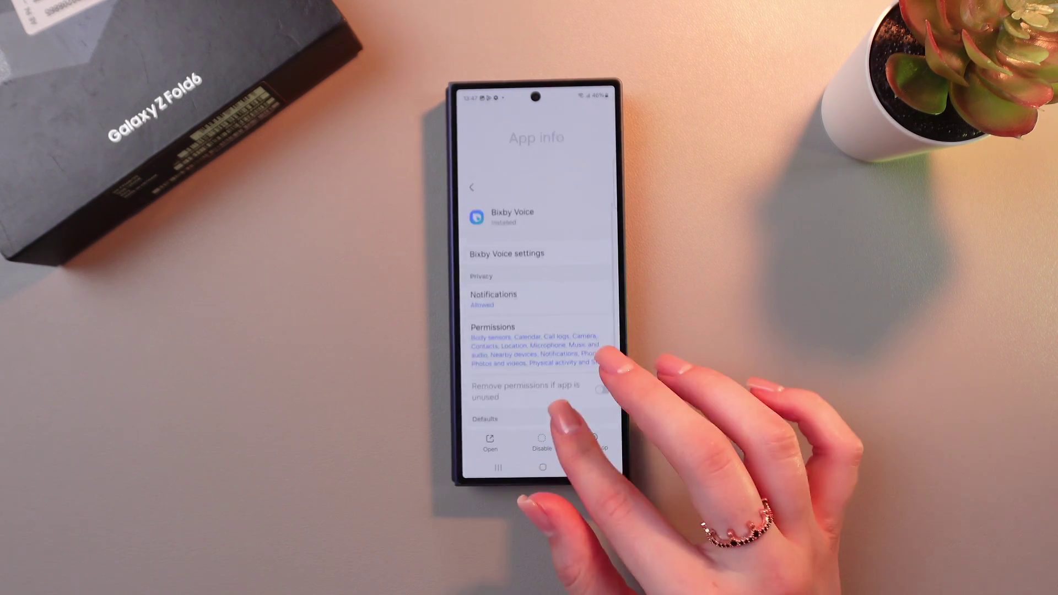
scroll(571, 356, "up", 3)
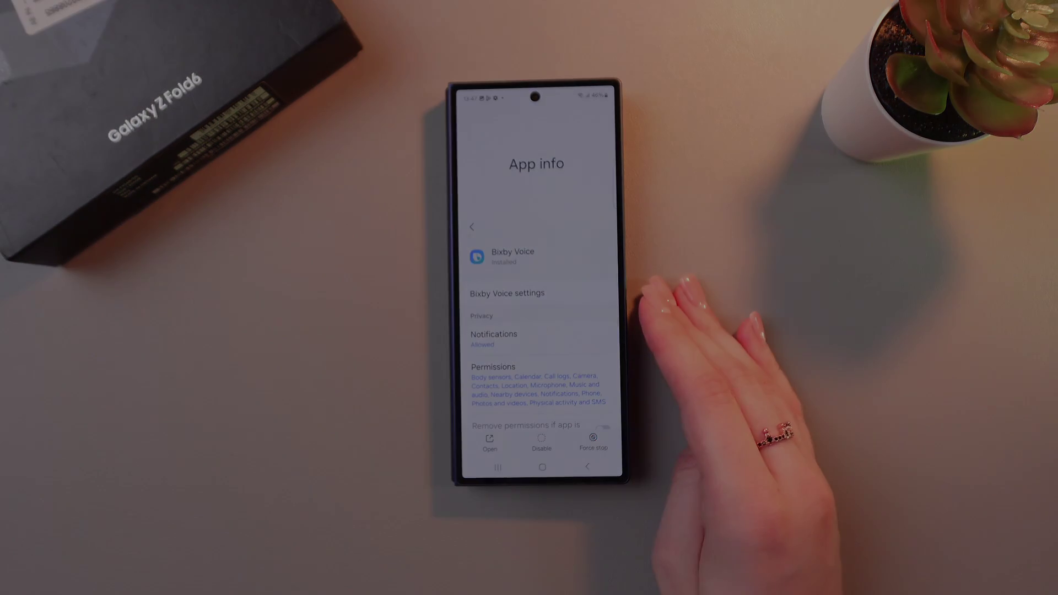